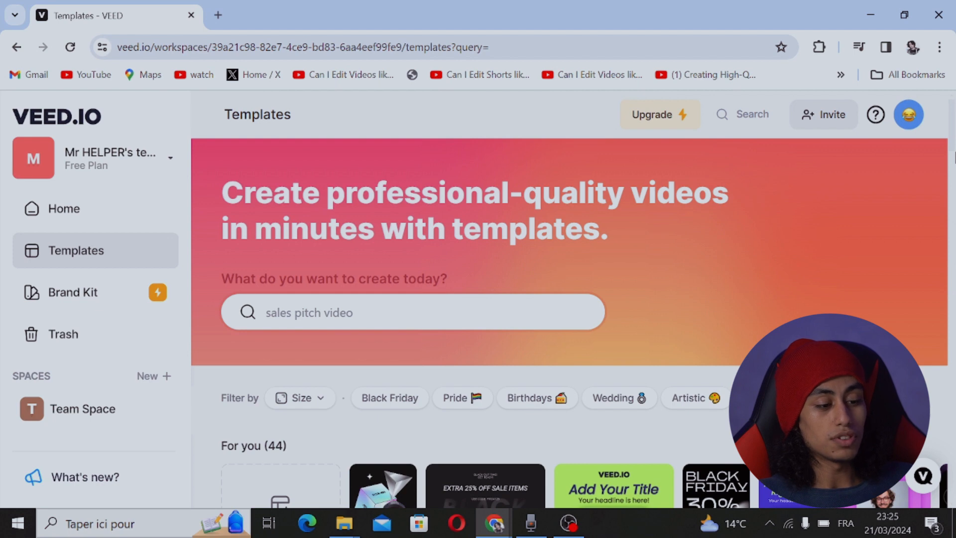
# - Open the square Abstract Video Mask template from the Podcast category for editing
pyautogui.scroll(-4, 568, 299)
pyautogui.moveTo(955, 170)
pyautogui.mouseDown()
pyautogui.moveTo(954, 179)
pyautogui.moveTo(953, 170)
pyautogui.mouseUp()
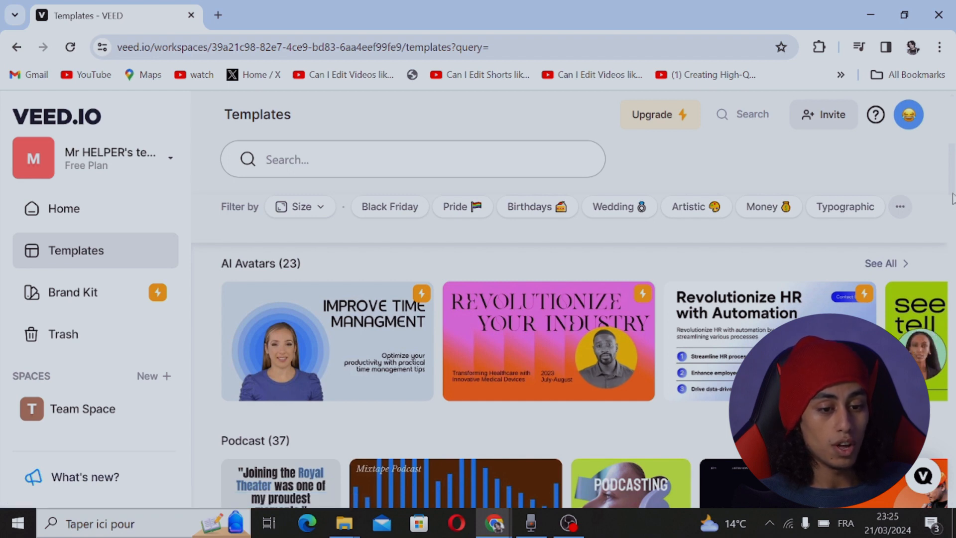
pyautogui.moveTo(952, 193); pyautogui.dragTo(952, 216)
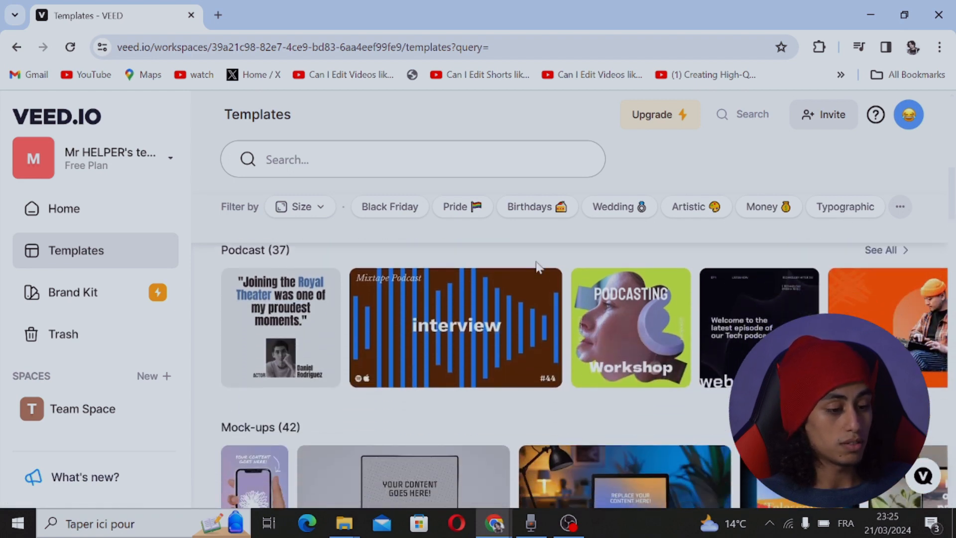
pyautogui.click(597, 342)
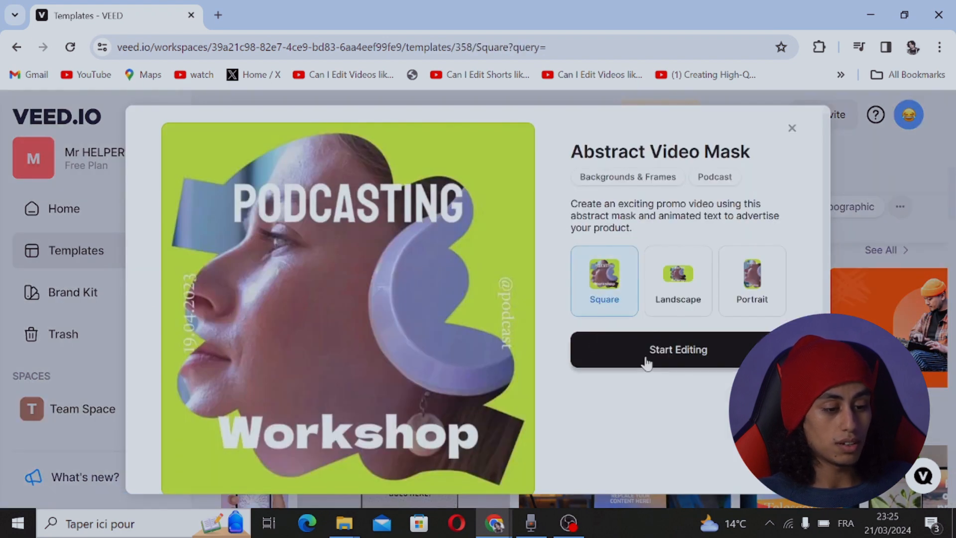
pyautogui.click(647, 358)
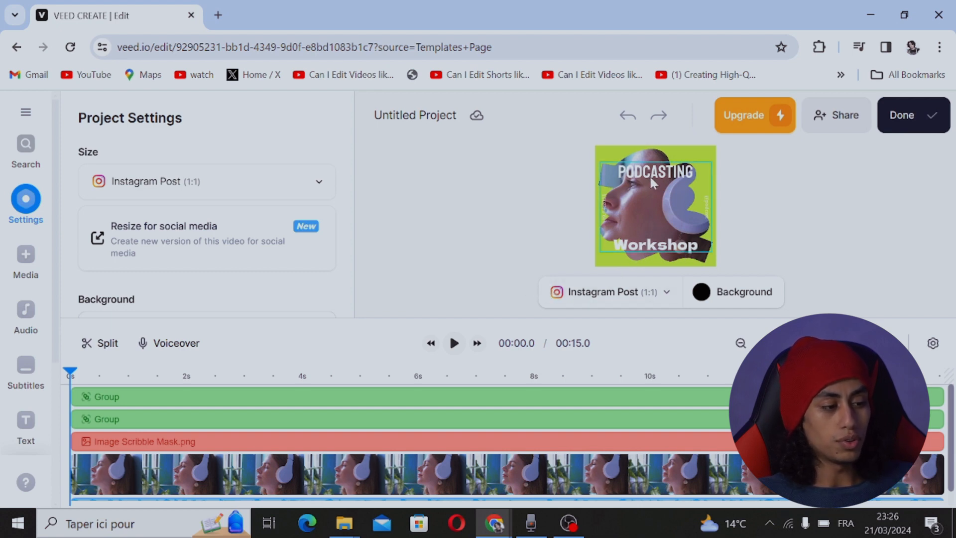
# - Ungroup the side texts on the canvas and replace the date text with "POWER"
pyautogui.click(666, 172)
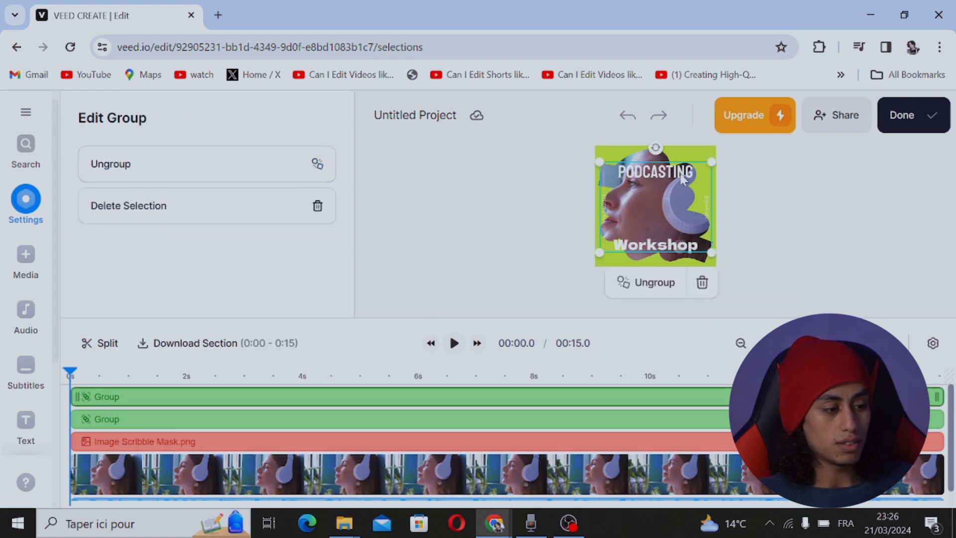
pyautogui.click(201, 173)
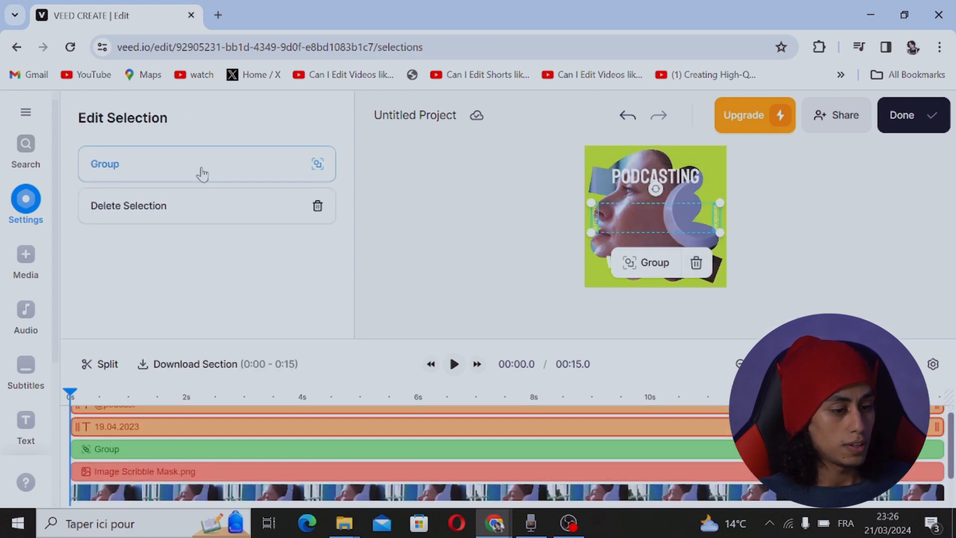
pyautogui.click(292, 429)
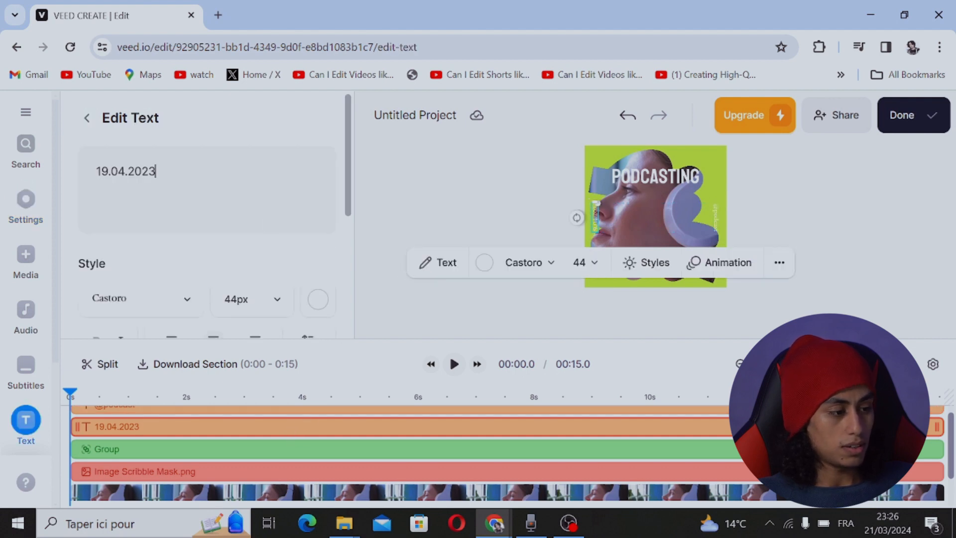
pyautogui.moveTo(156, 171); pyautogui.dragTo(17, 160)
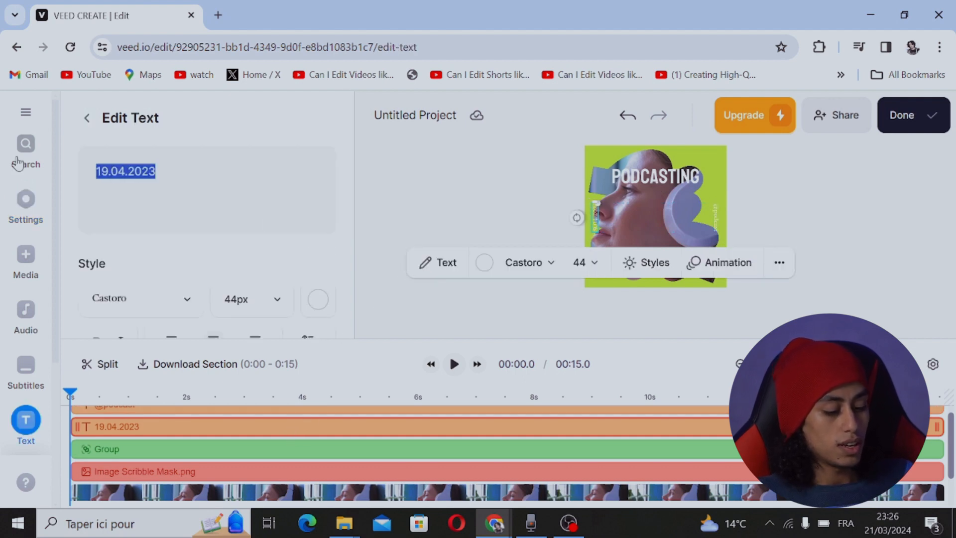
pyautogui.write('P')
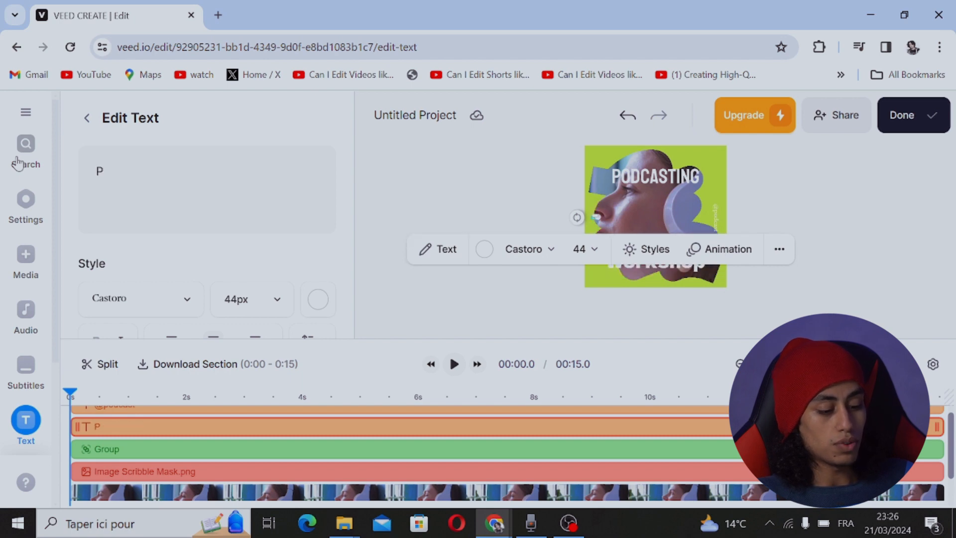
pyautogui.write('OWER')
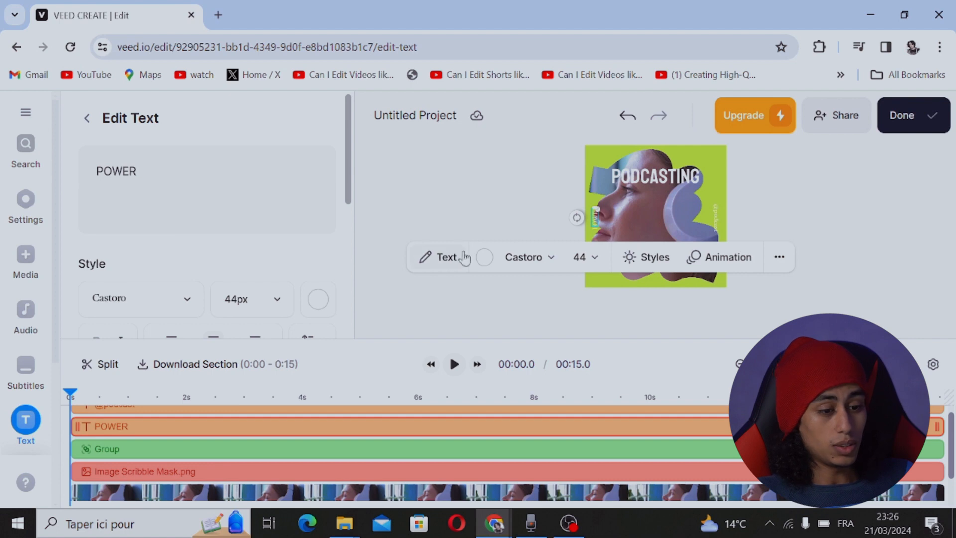
pyautogui.click(716, 231)
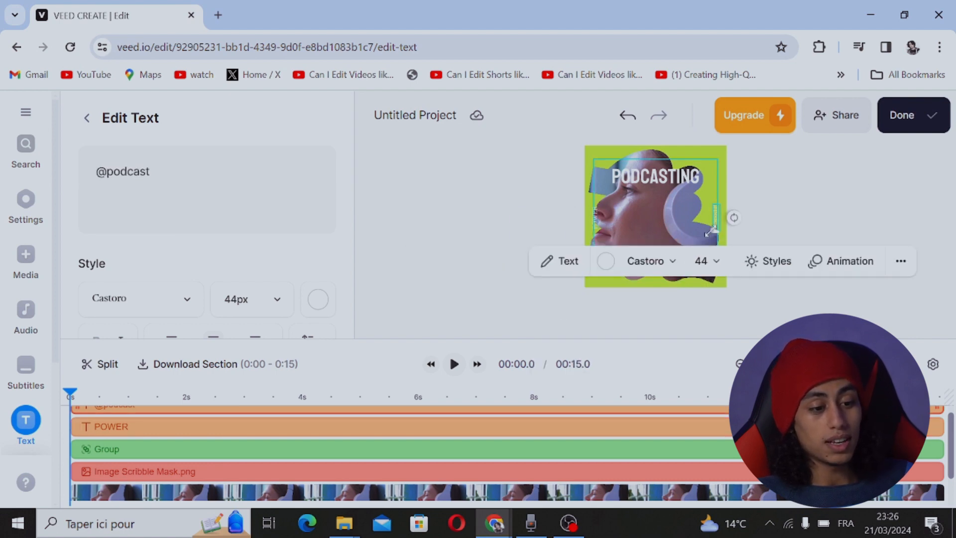
pyautogui.click(714, 230)
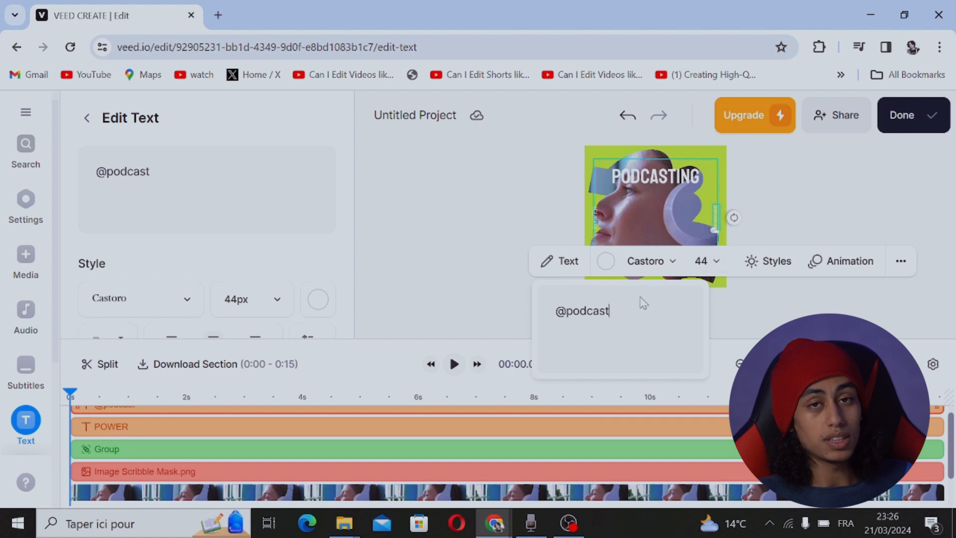
pyautogui.doubleClick(588, 312)
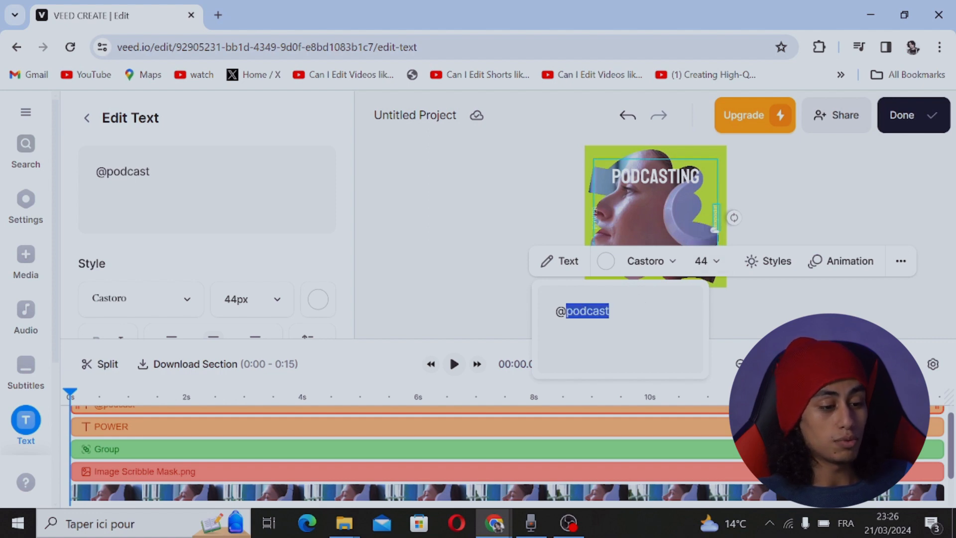
pyautogui.write('ins')
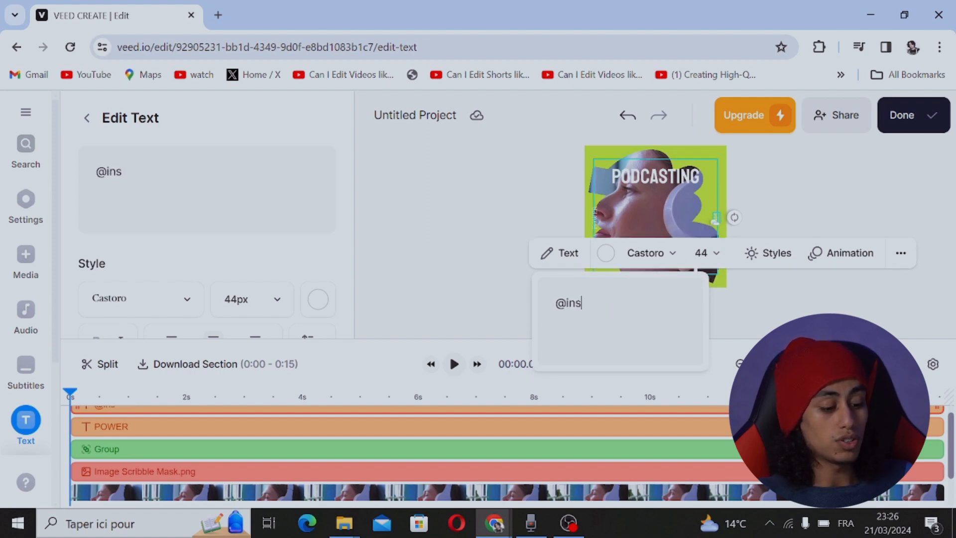
pyautogui.write('tagram')
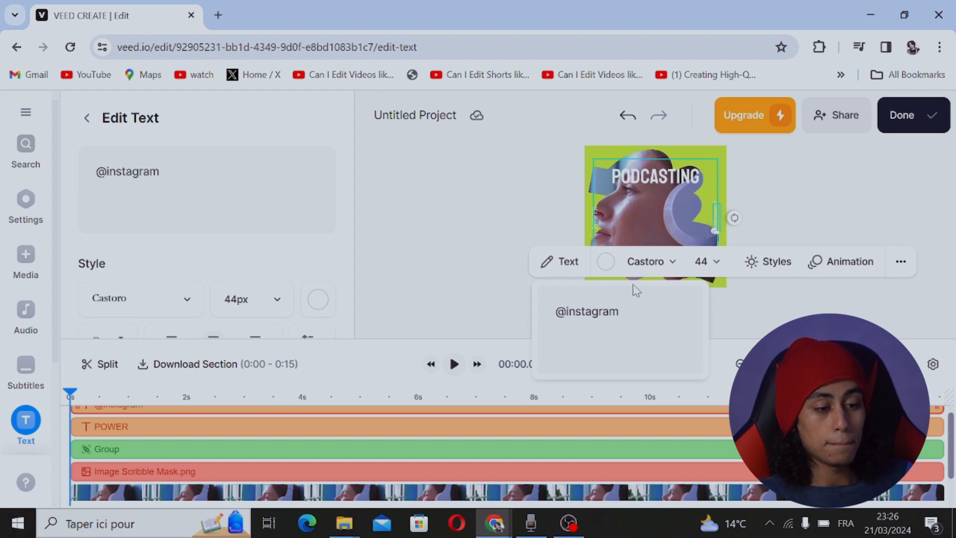
pyautogui.click(656, 168)
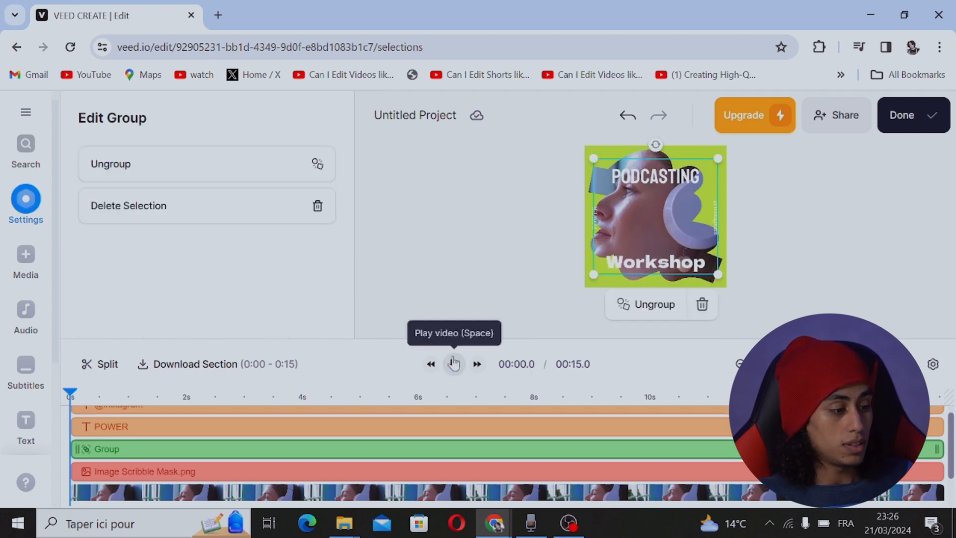
# - Apply the Float entrance animation to the Scribble Mask image after trying Fade, and check the exit animations
pyautogui.click(381, 468)
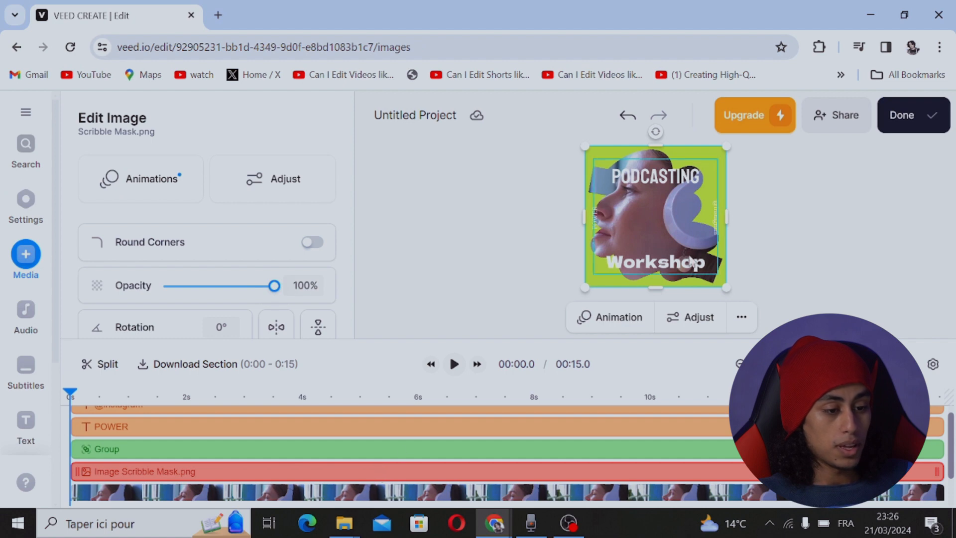
pyautogui.click(161, 191)
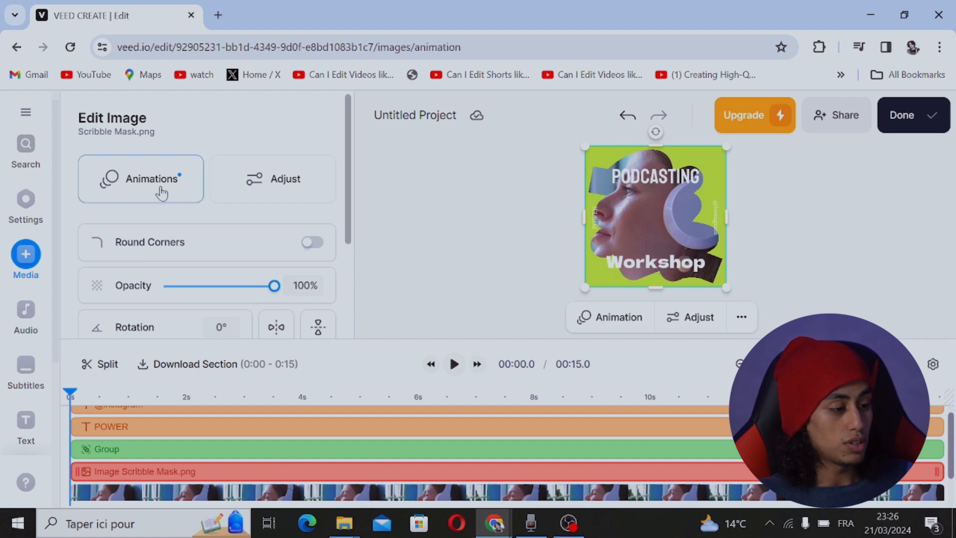
pyautogui.click(231, 237)
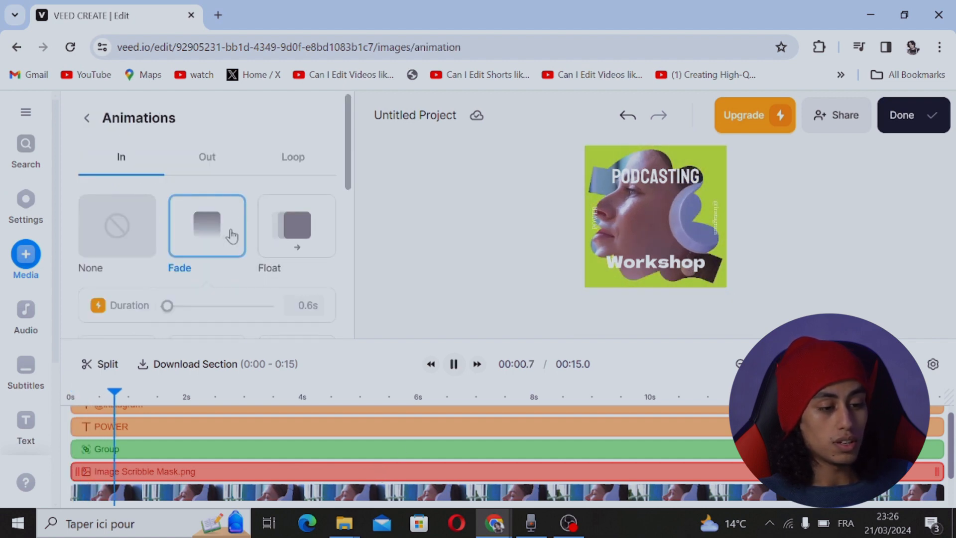
pyautogui.click(285, 238)
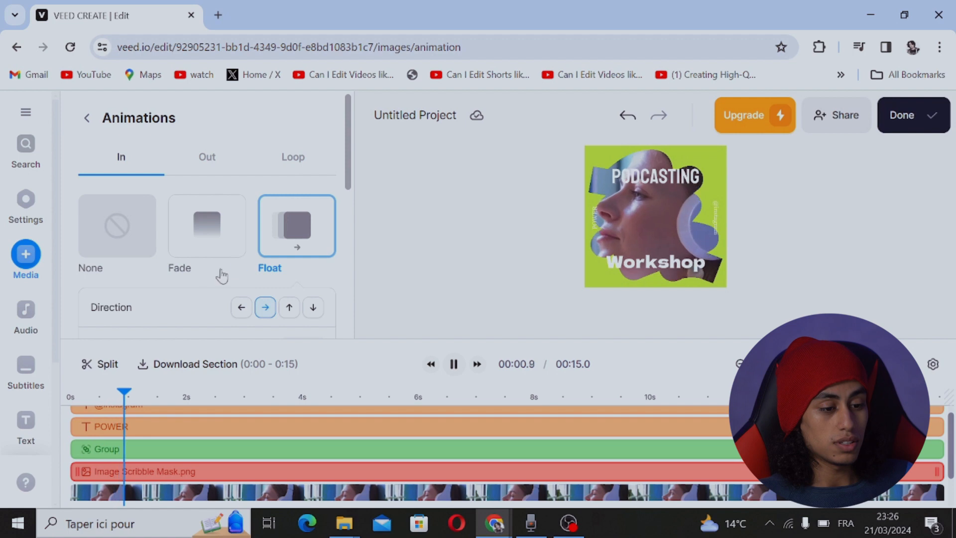
pyautogui.click(205, 158)
pyautogui.click(84, 120)
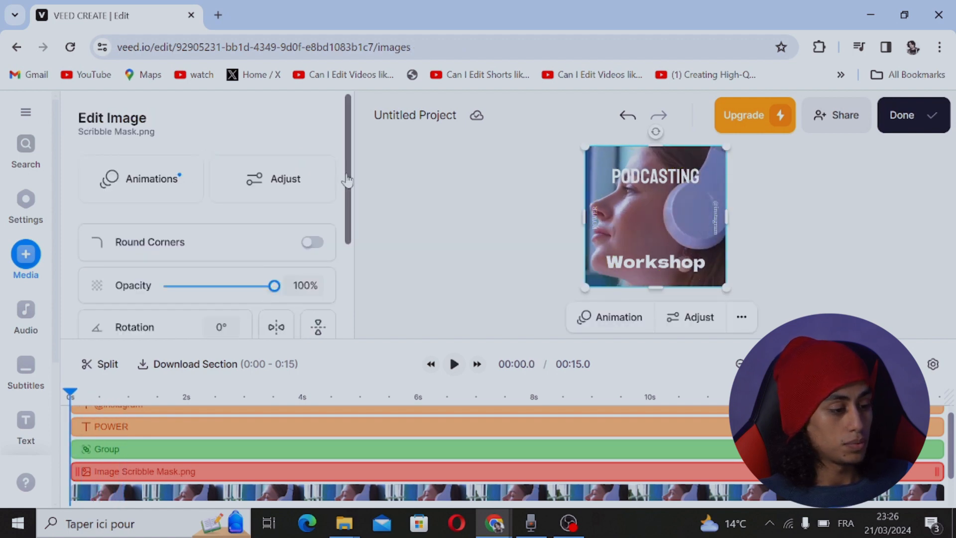
# - Set the Scribble Mask image's opacity to 50%, previewing it at about 3.3 seconds with 0% and 100% first
pyautogui.moveTo(348, 181)
pyautogui.mouseDown()
pyautogui.moveTo(350, 208)
pyautogui.moveTo(330, 213)
pyautogui.mouseUp()
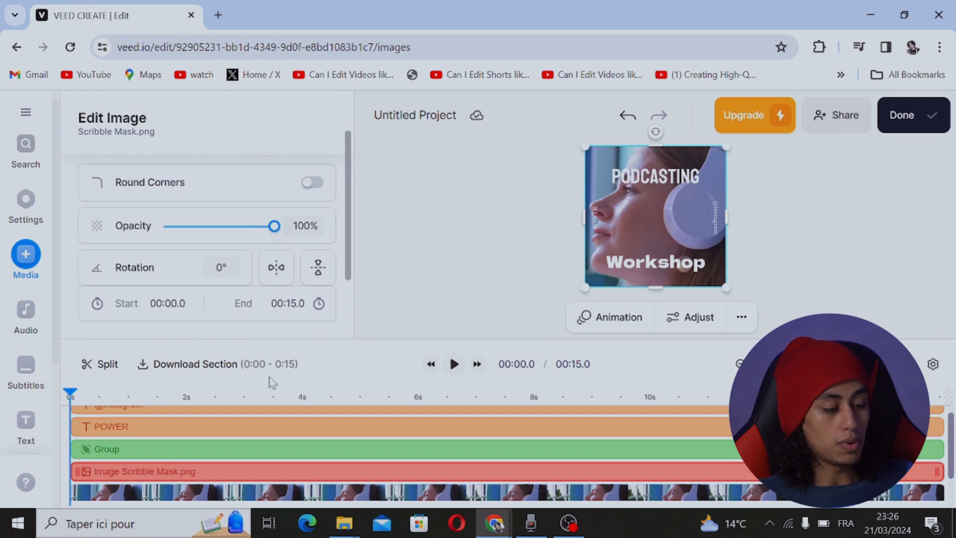
pyautogui.click(264, 398)
pyautogui.moveTo(273, 227)
pyautogui.mouseDown()
pyautogui.moveTo(225, 239)
pyautogui.moveTo(113, 236)
pyautogui.mouseUp()
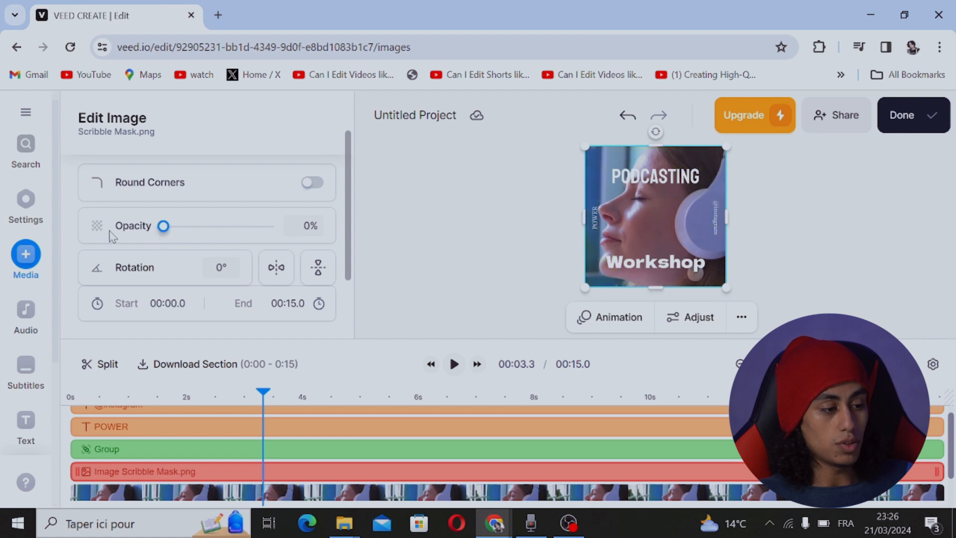
pyautogui.moveTo(169, 242); pyautogui.dragTo(347, 258)
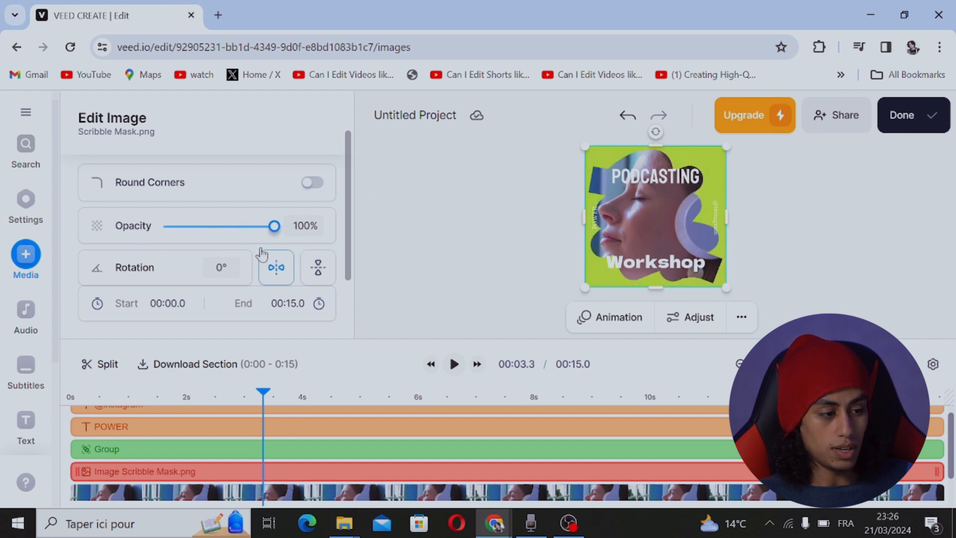
pyautogui.click(225, 226)
pyautogui.moveTo(227, 230); pyautogui.dragTo(222, 232)
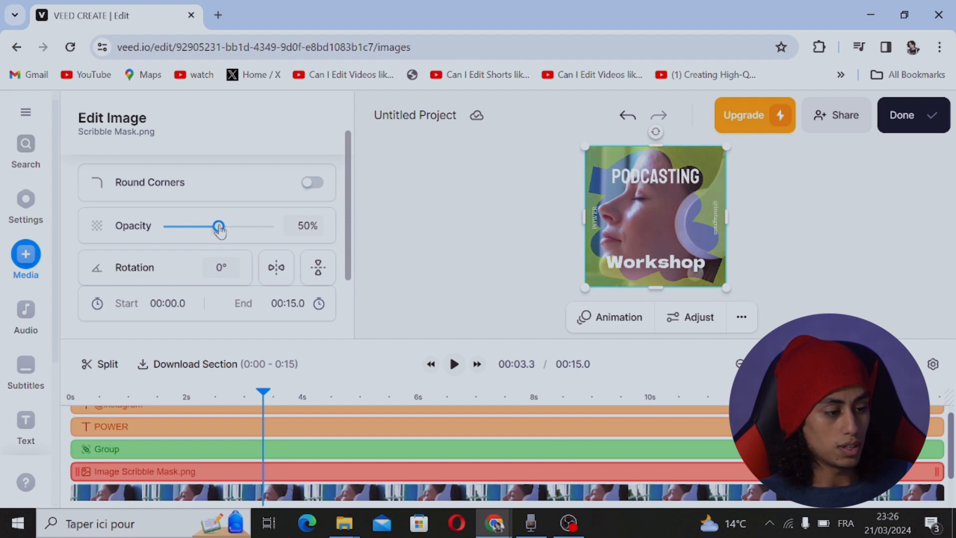
# - Review the sources offered for replacing the Scribble Mask image, leaving the image as it is
pyautogui.moveTo(348, 226); pyautogui.dragTo(320, 276)
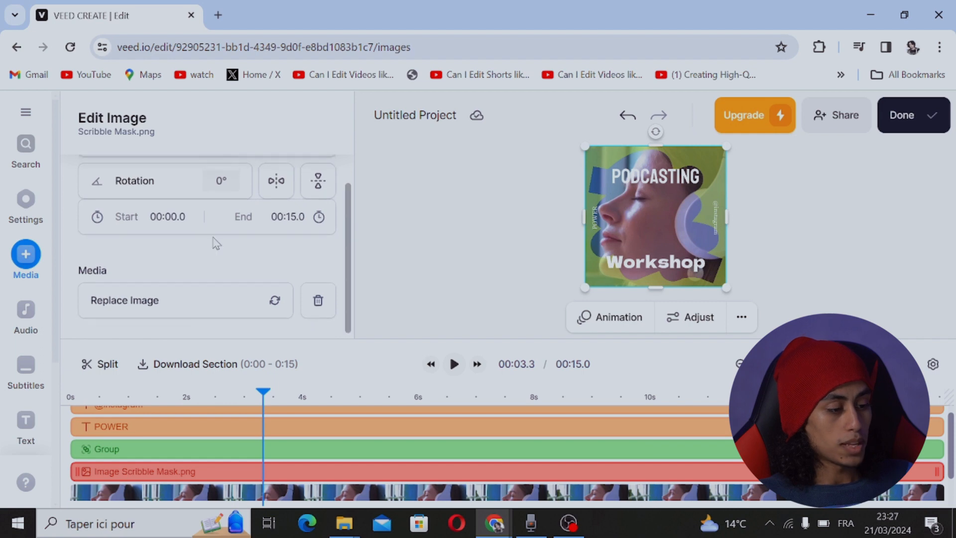
pyautogui.click(209, 303)
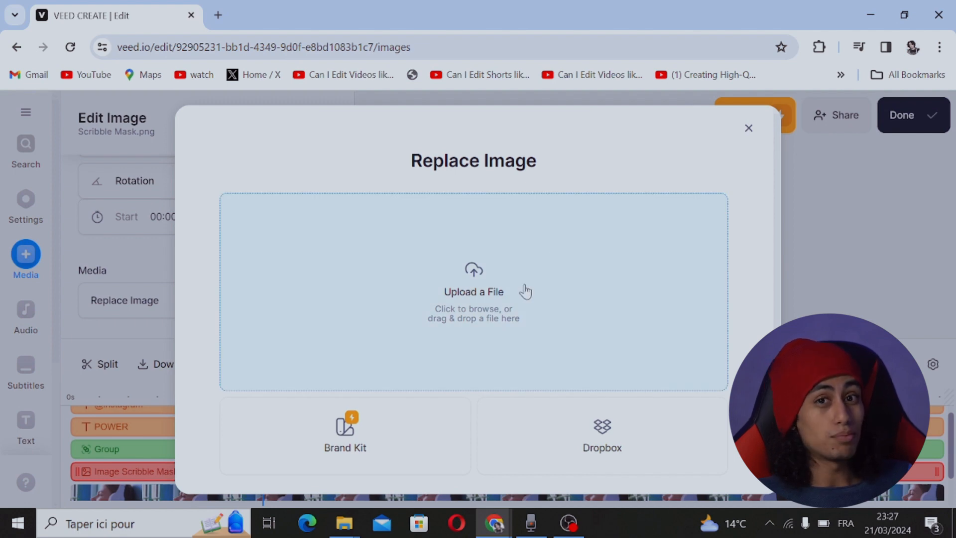
pyautogui.click(748, 129)
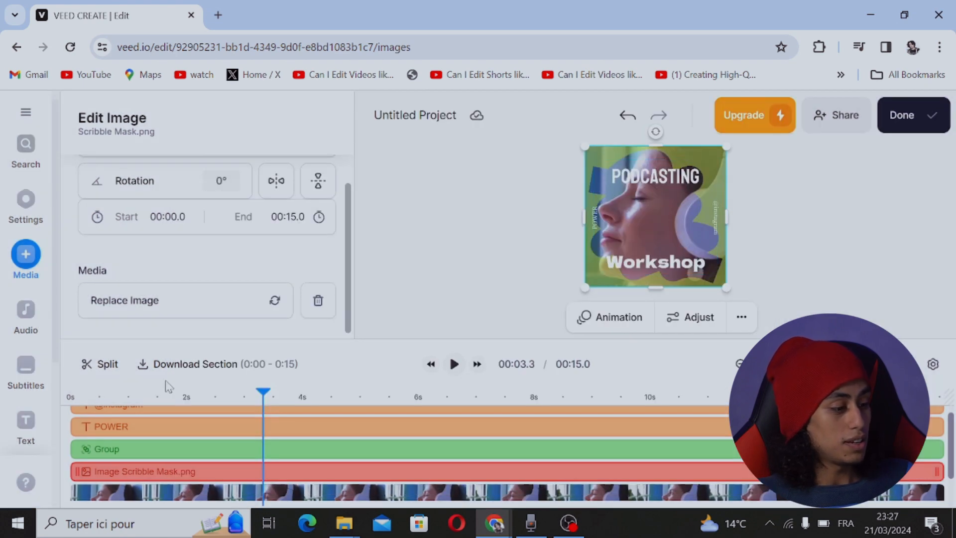
# - Look through the options for adding audio, subtitles and media to the project
pyautogui.click(22, 321)
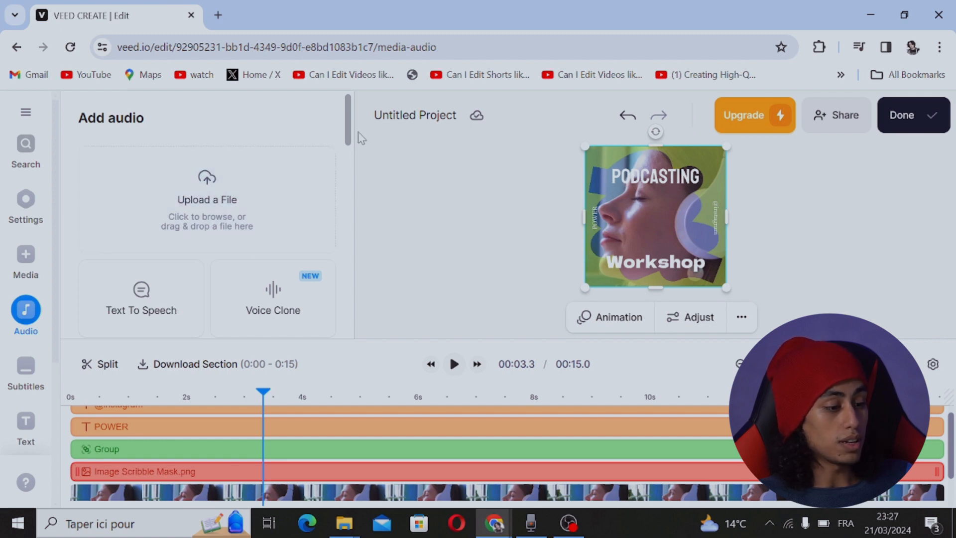
pyautogui.click(18, 380)
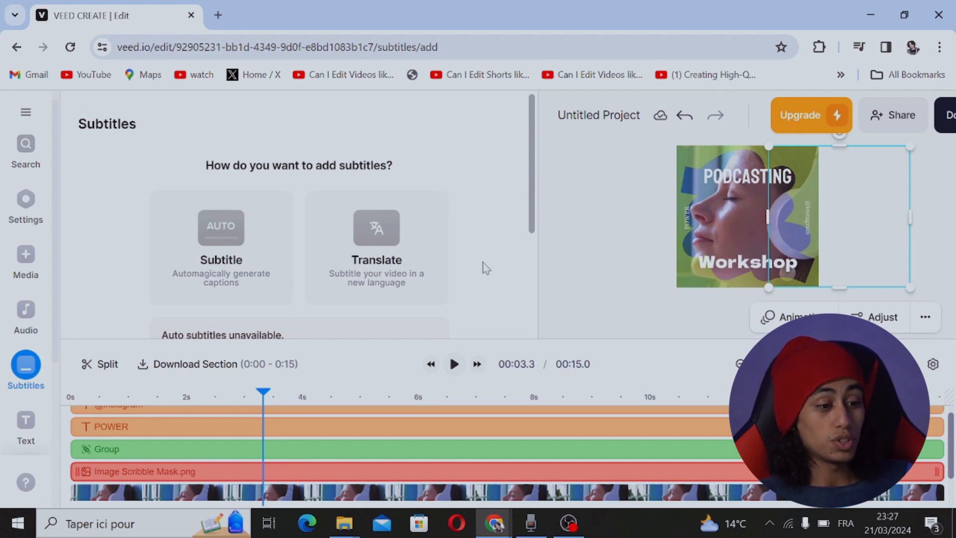
pyautogui.moveTo(533, 230)
pyautogui.mouseDown()
pyautogui.moveTo(533, 313)
pyautogui.moveTo(526, 245)
pyautogui.mouseUp()
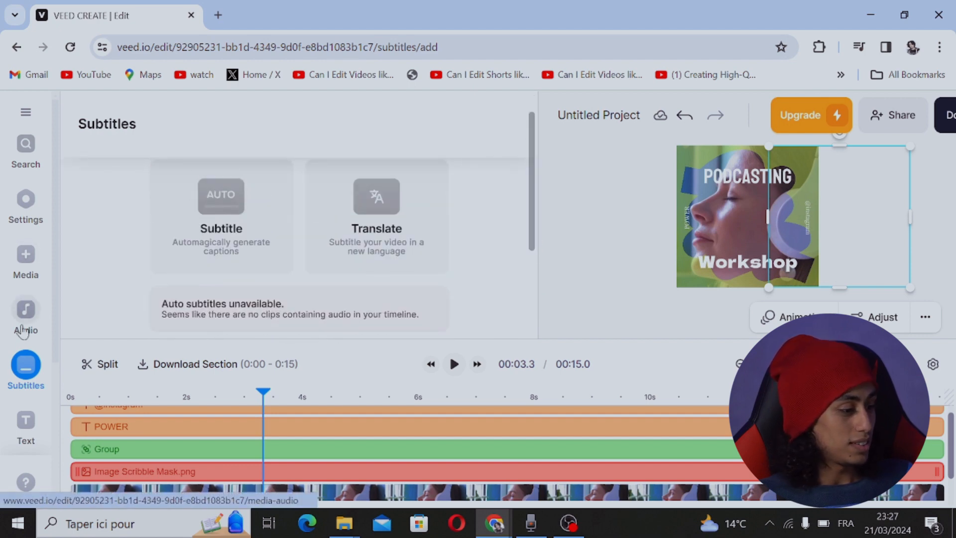
pyautogui.click(24, 264)
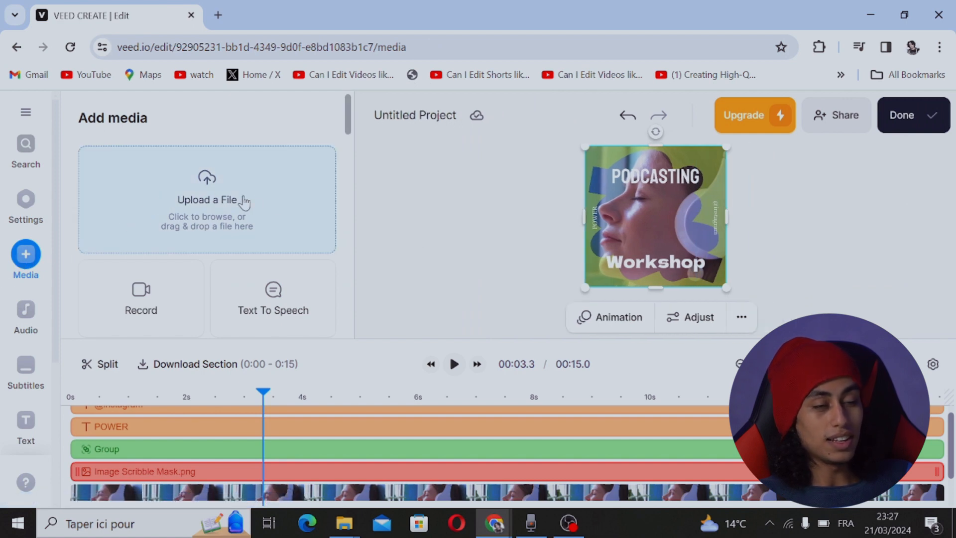
# - Find the Magic Cut tool among the search suggestions and show it in the video clip's editing options
pyautogui.click(33, 157)
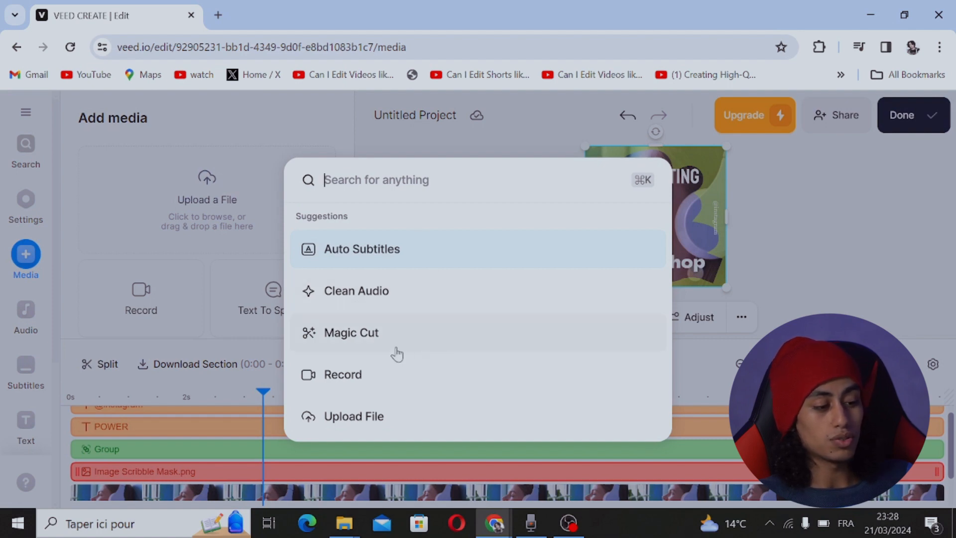
pyautogui.click(401, 349)
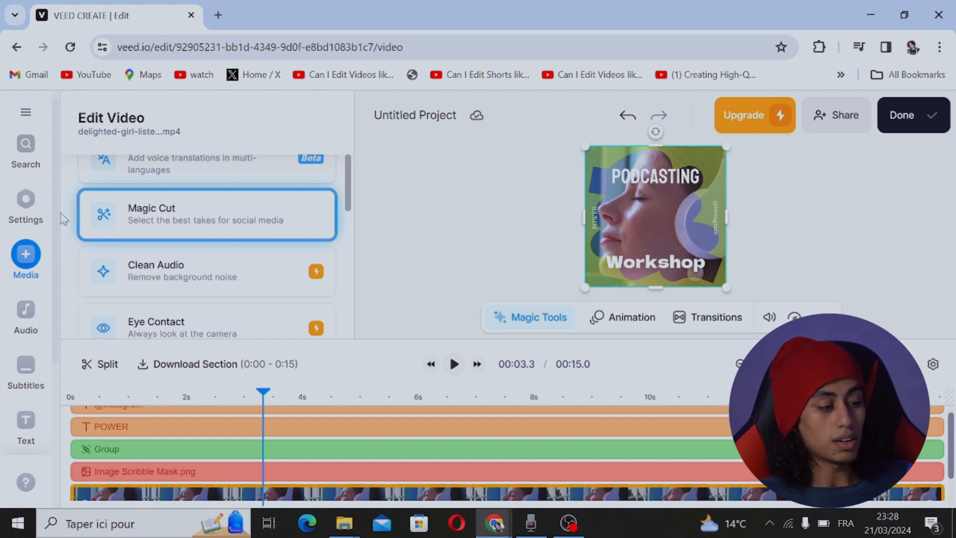
pyautogui.scroll(-3, 57, 209)
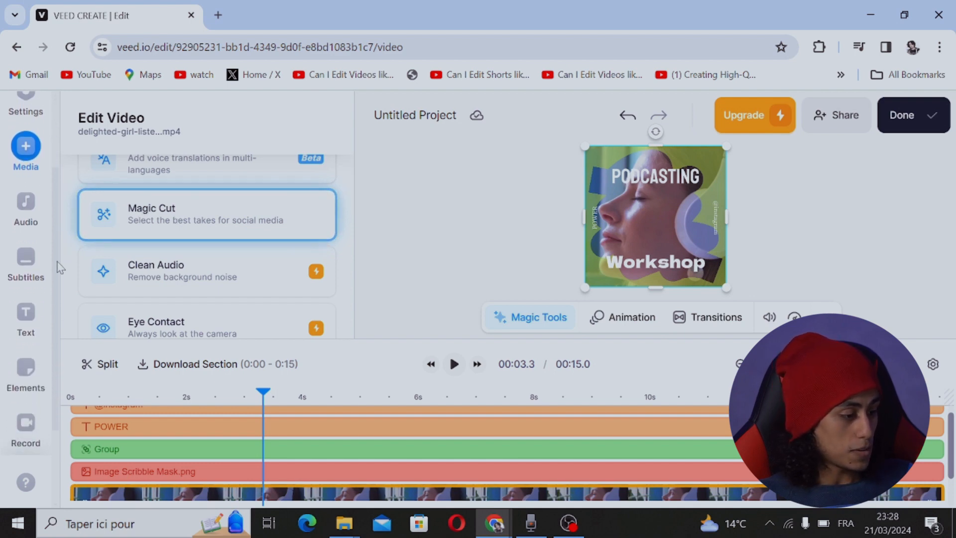
# - Browse the text styles available for adding to the project, from the headline title to the designed quote layouts
pyautogui.scroll(-1, 60, 267)
pyautogui.click(26, 252)
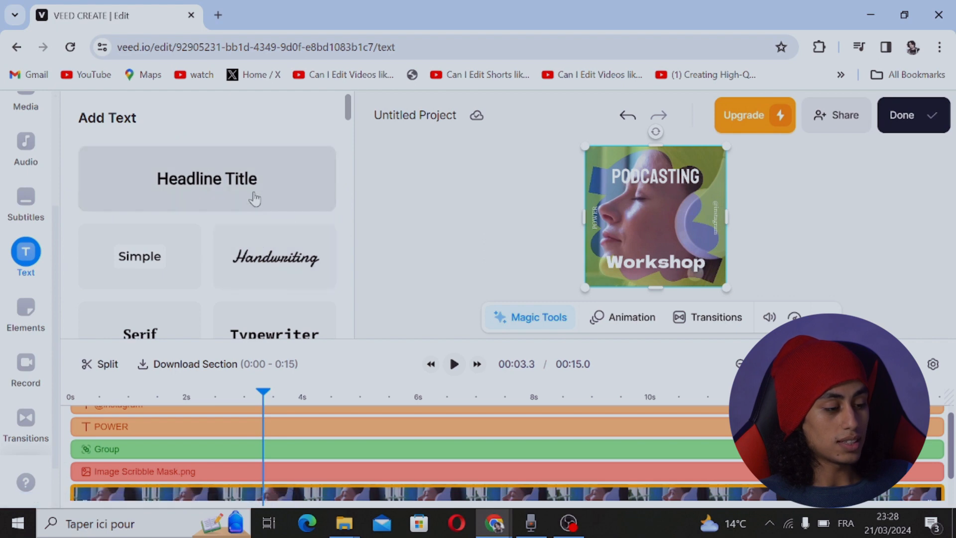
pyautogui.scroll(-3, 354, 134)
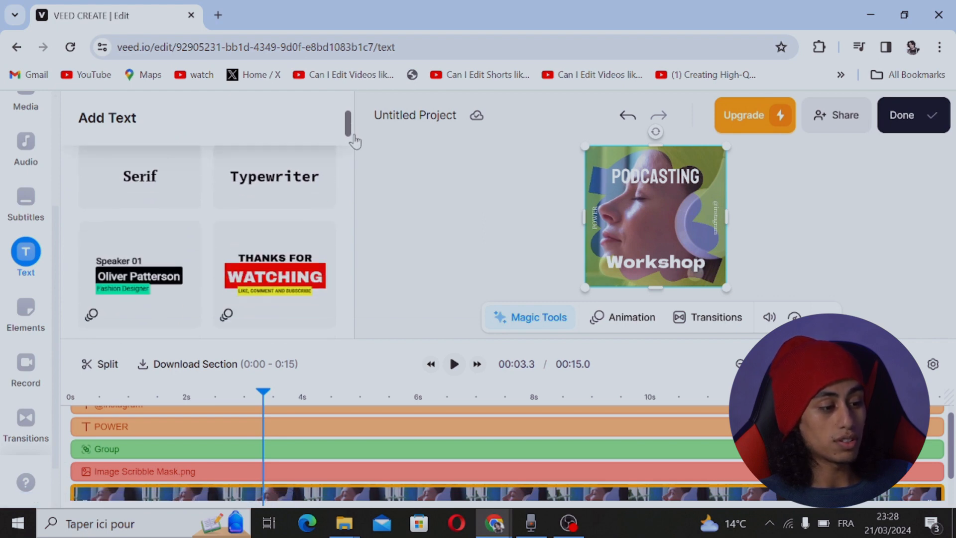
pyautogui.moveTo(354, 135); pyautogui.dragTo(367, 331)
# - Look through the elements library, including progress bars, sound waves, stickers, GIFs, drawing tools, brand logos, lower thirds and icons
pyautogui.click(40, 335)
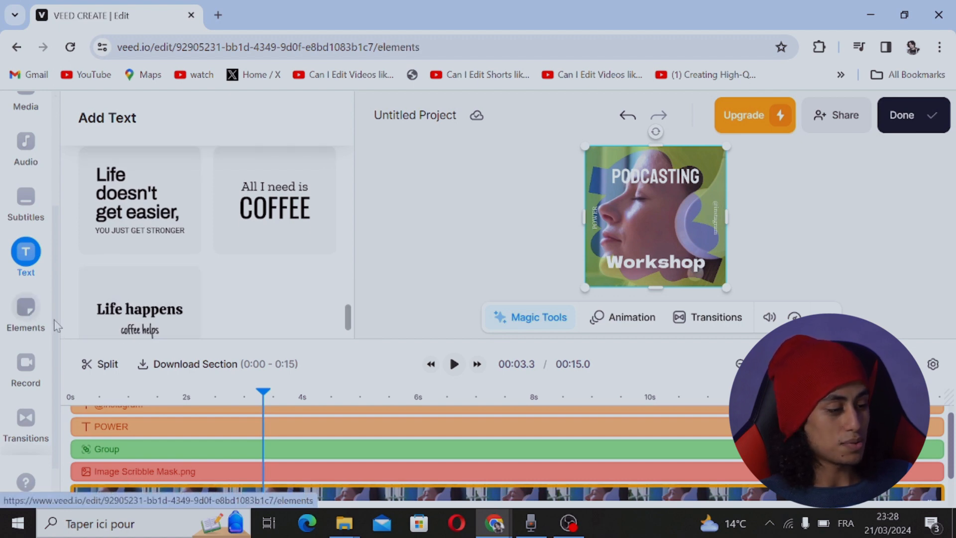
pyautogui.click(19, 321)
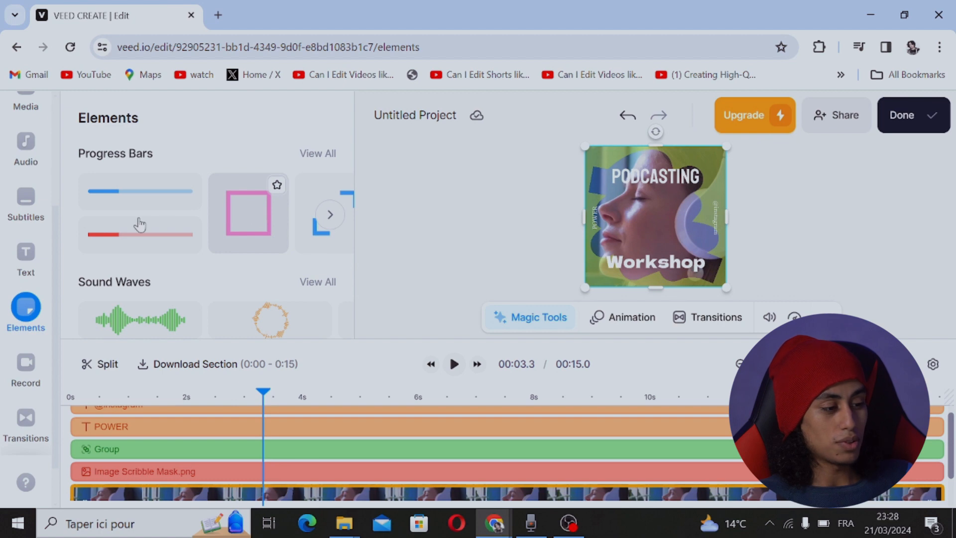
pyautogui.moveTo(229, 209)
pyautogui.mouseDown()
pyautogui.moveTo(263, 361)
pyautogui.moveTo(263, 427)
pyautogui.mouseUp()
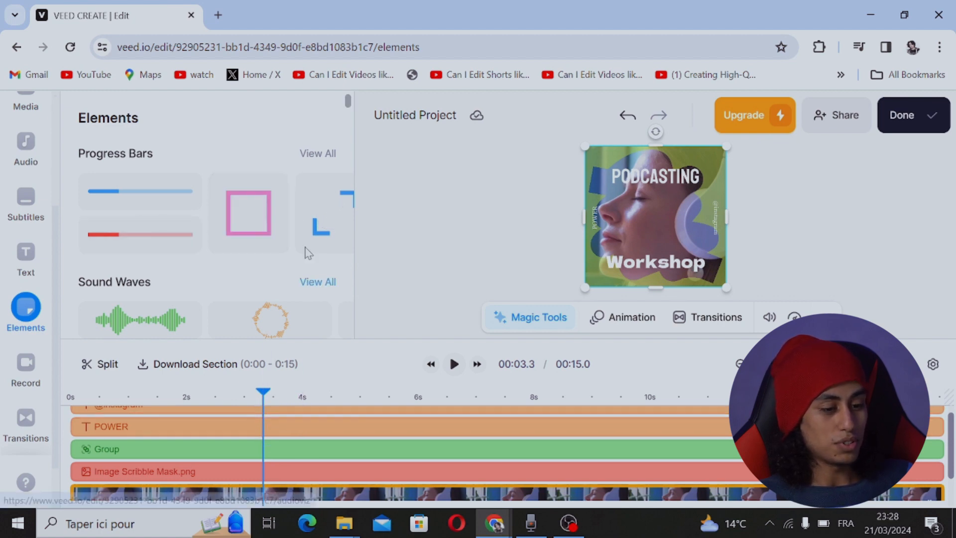
pyautogui.moveTo(347, 101); pyautogui.dragTo(352, 129)
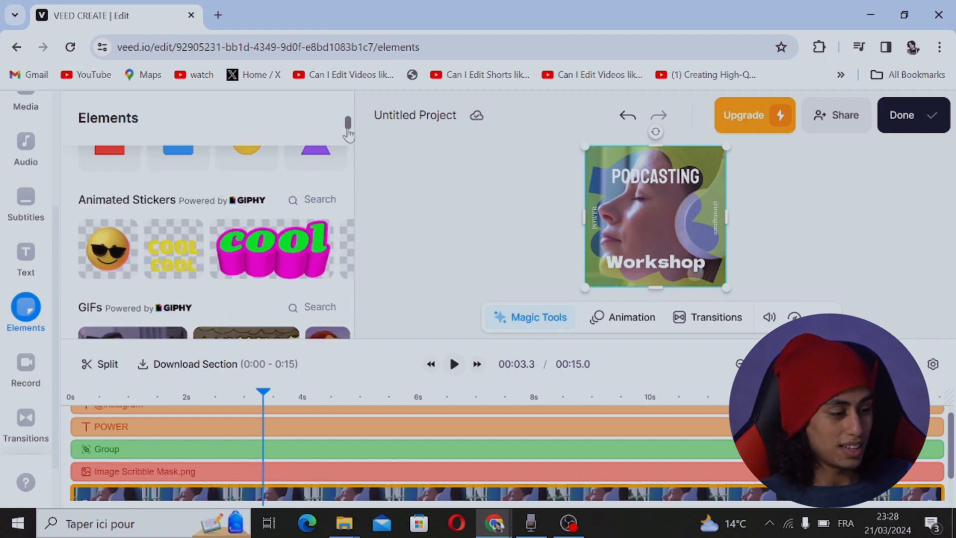
pyautogui.scroll(-3, 348, 145)
pyautogui.moveTo(349, 136); pyautogui.dragTo(348, 136)
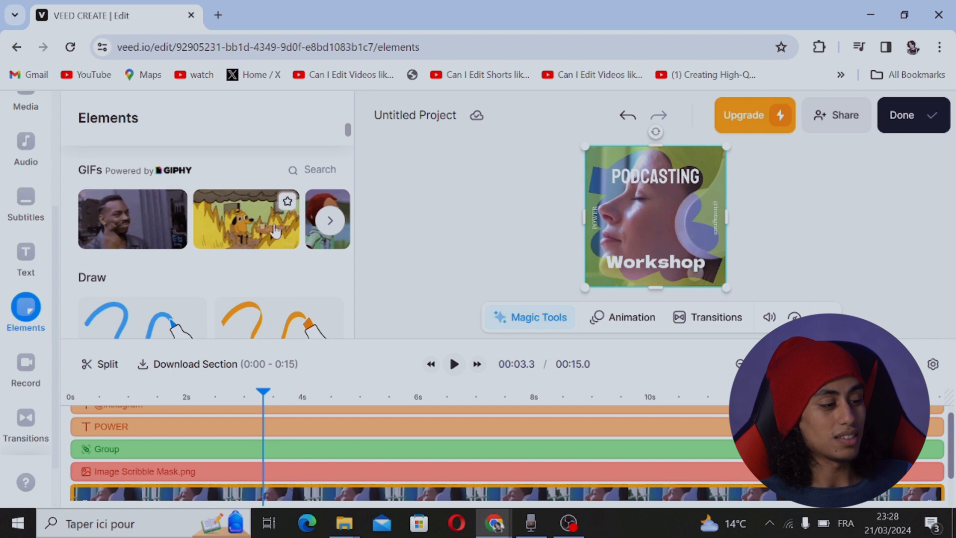
pyautogui.moveTo(348, 132)
pyautogui.mouseDown()
pyautogui.moveTo(345, 179)
pyautogui.moveTo(348, 162)
pyautogui.mouseUp()
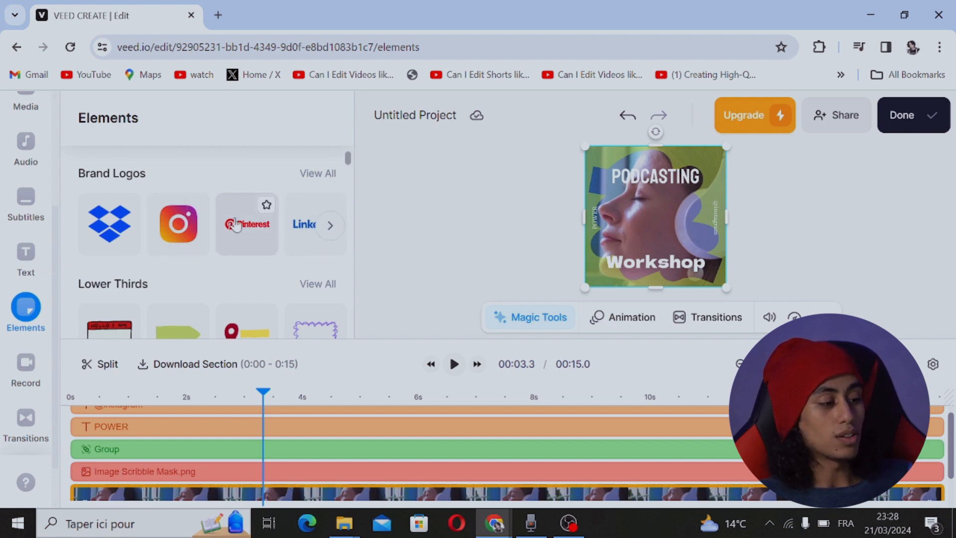
pyautogui.moveTo(348, 156); pyautogui.dragTo(348, 185)
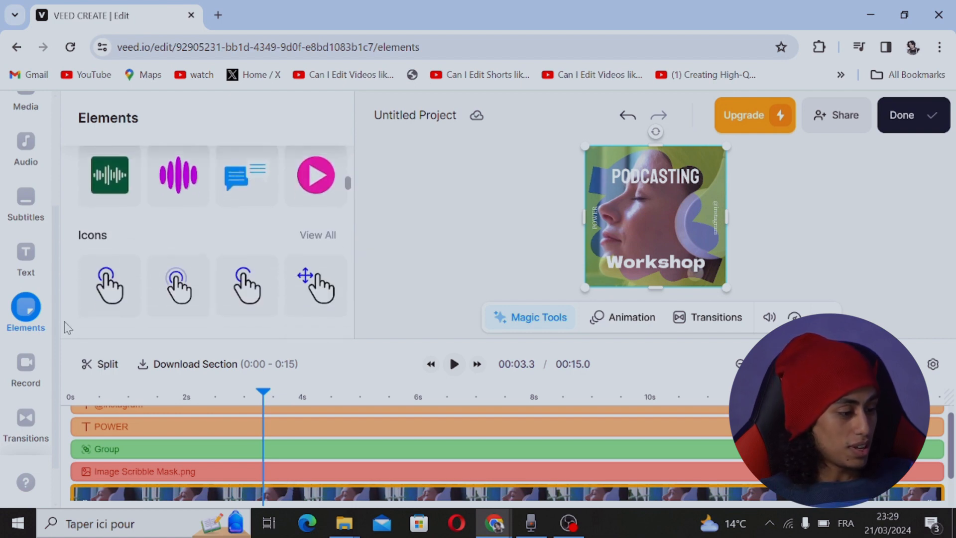
# - Review the recording options, from camera and audio to screen and slides
pyautogui.click(26, 368)
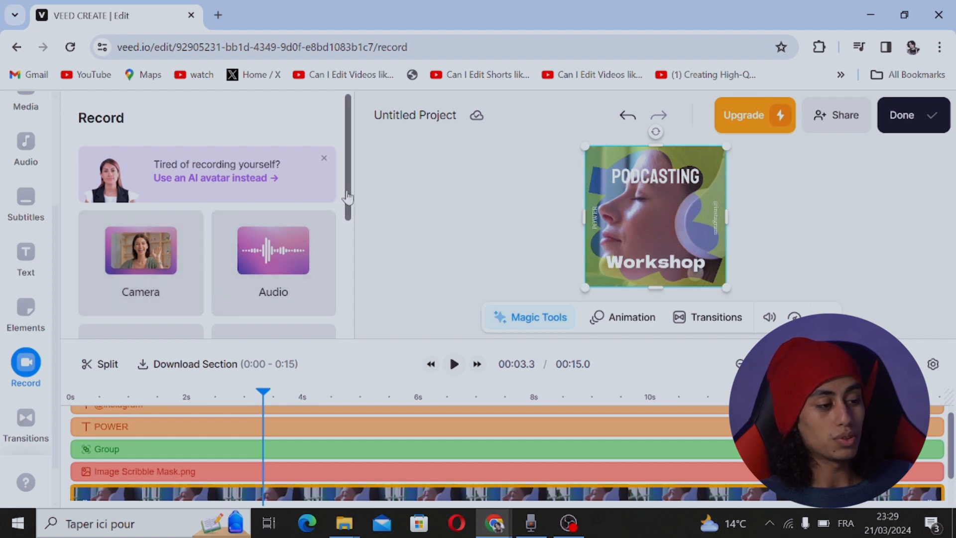
pyautogui.moveTo(348, 199); pyautogui.dragTo(357, 267)
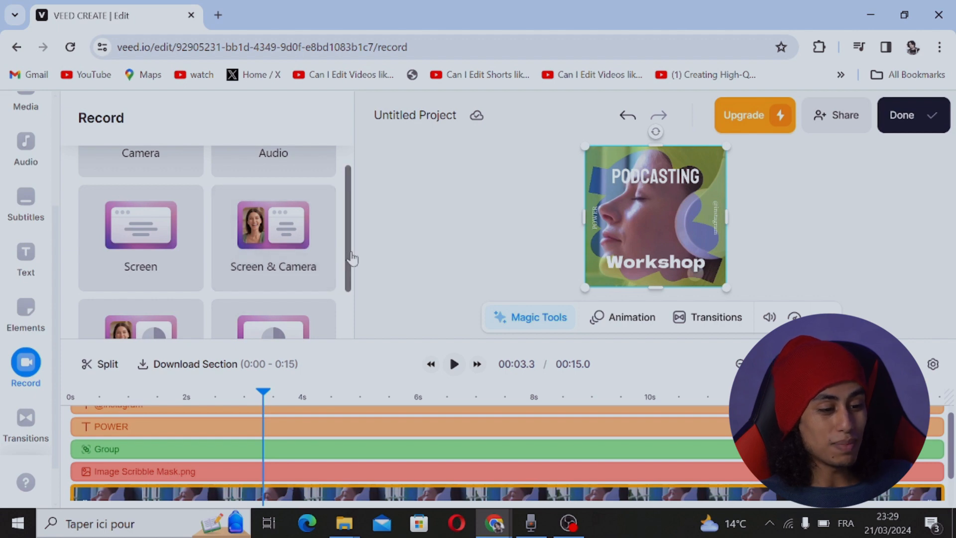
pyautogui.moveTo(352, 258); pyautogui.dragTo(349, 302)
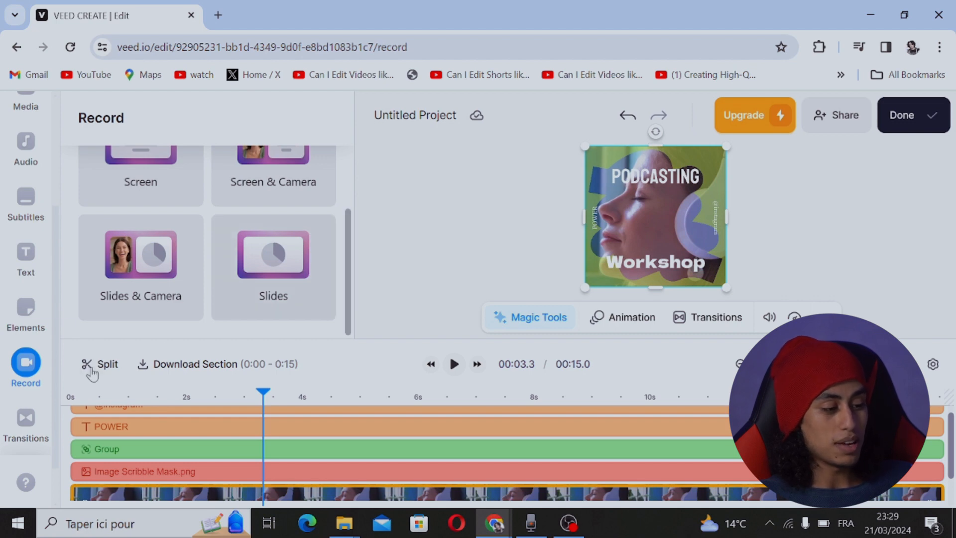
# - Browse the transitions that can be added between clips, including the fade, blur and push effects
pyautogui.click(26, 418)
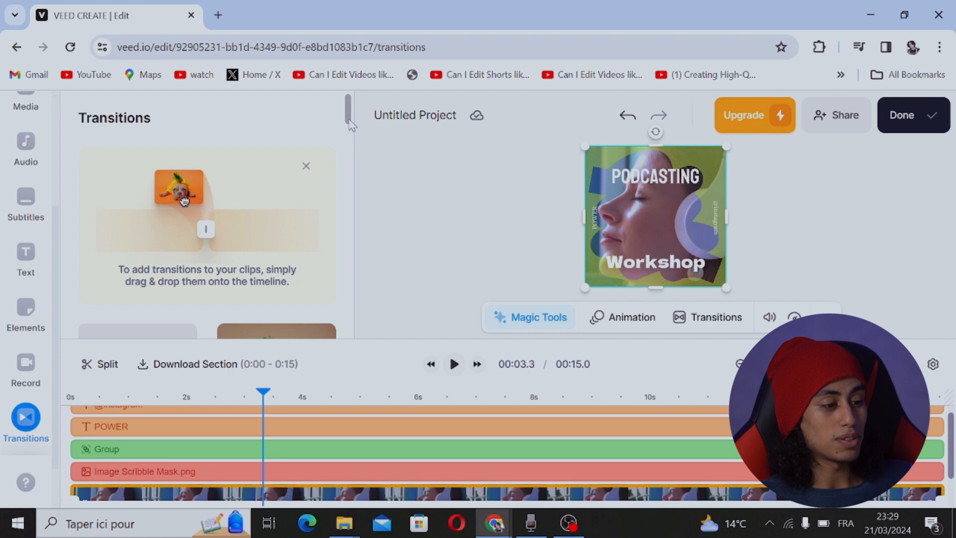
pyautogui.moveTo(350, 125); pyautogui.dragTo(352, 171)
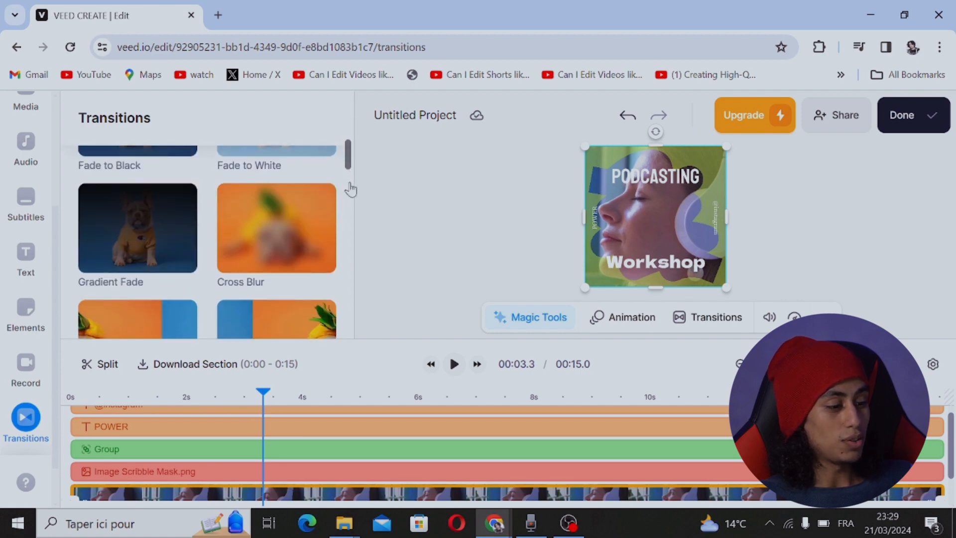
pyautogui.scroll(-5, 106, 294)
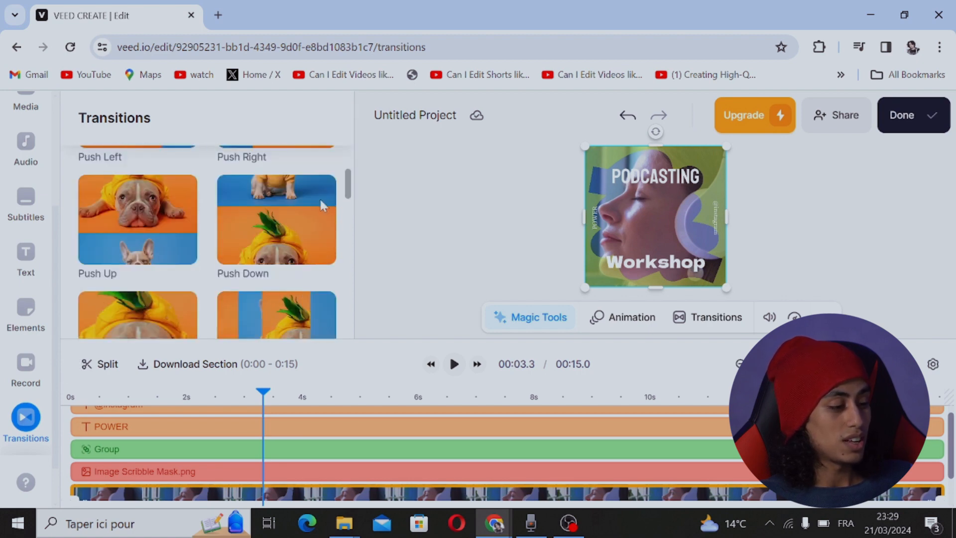